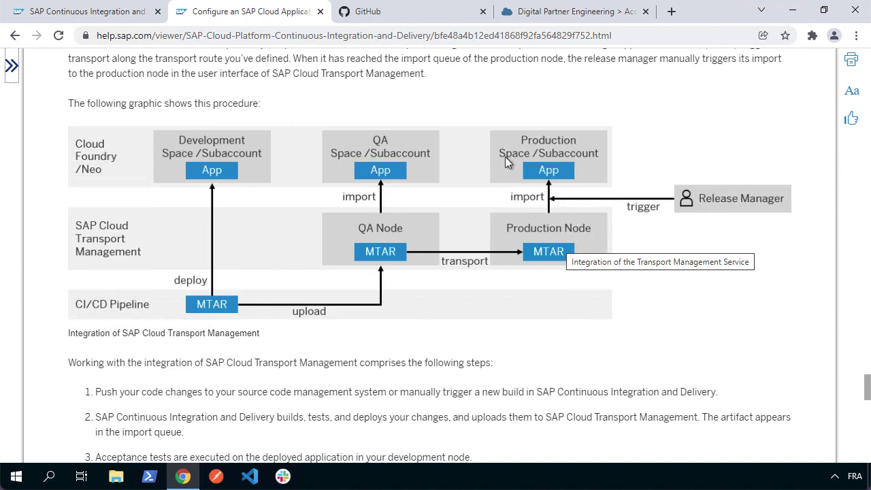
# Strip the article path from the help.sap.com address to load the Help Portal home page.
pyautogui.moveTo(152, 36); pyautogui.dragTo(612, 36)
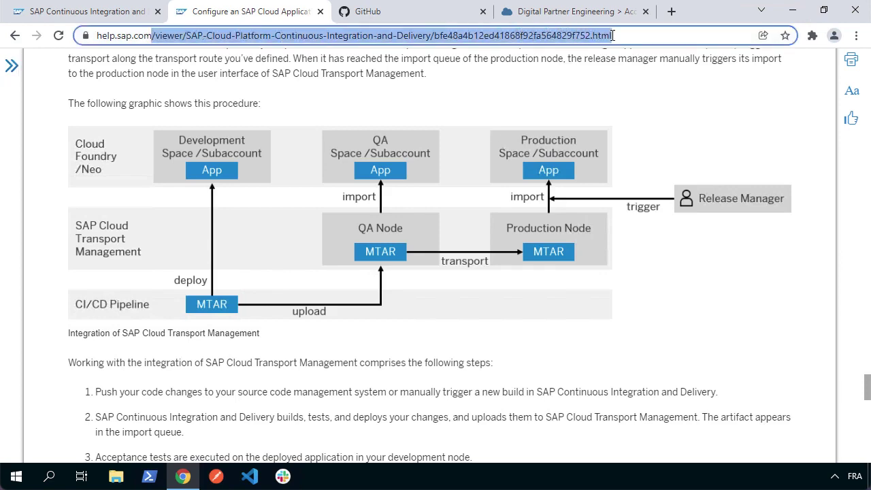
pyautogui.press('BackSpace')
pyautogui.press('Return')
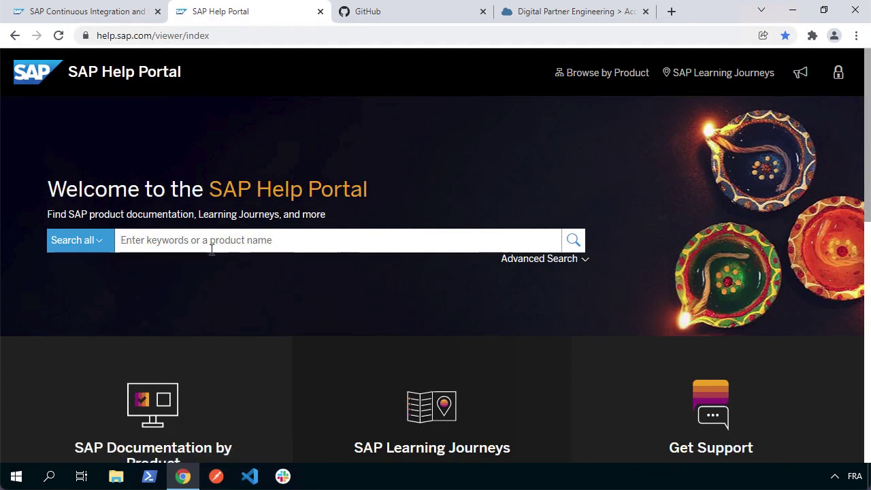
pyautogui.click(211, 249)
pyautogui.write('transport')
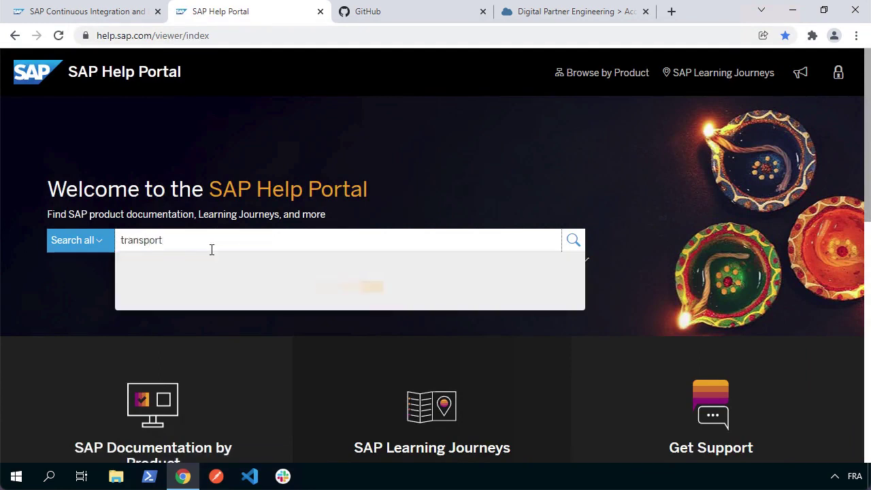
pyautogui.click(212, 297)
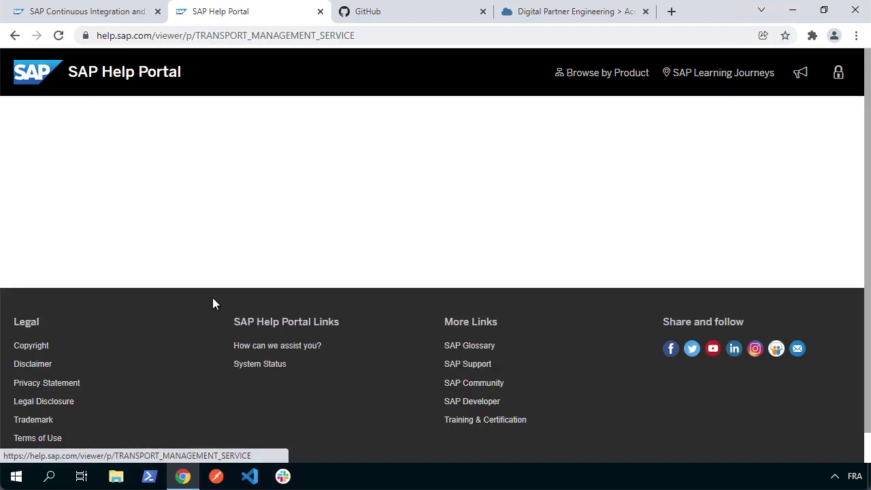
pyautogui.scroll(-2, 214, 301)
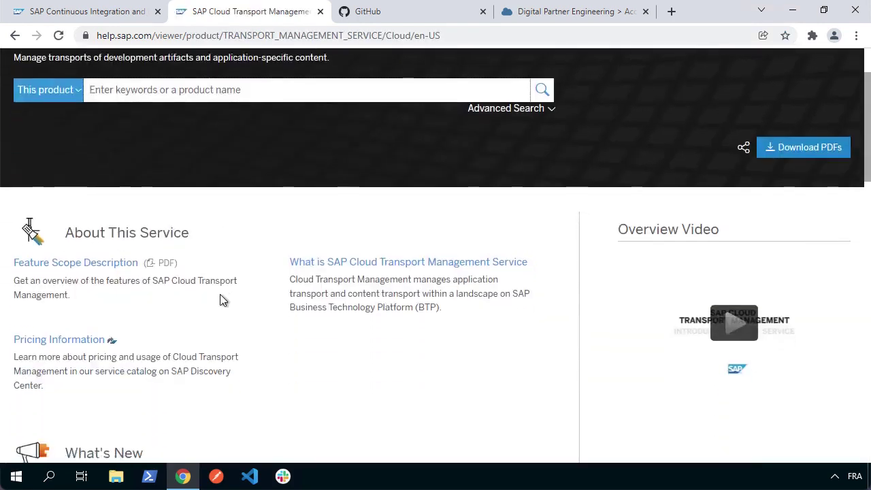
pyautogui.scroll(-5, 221, 300)
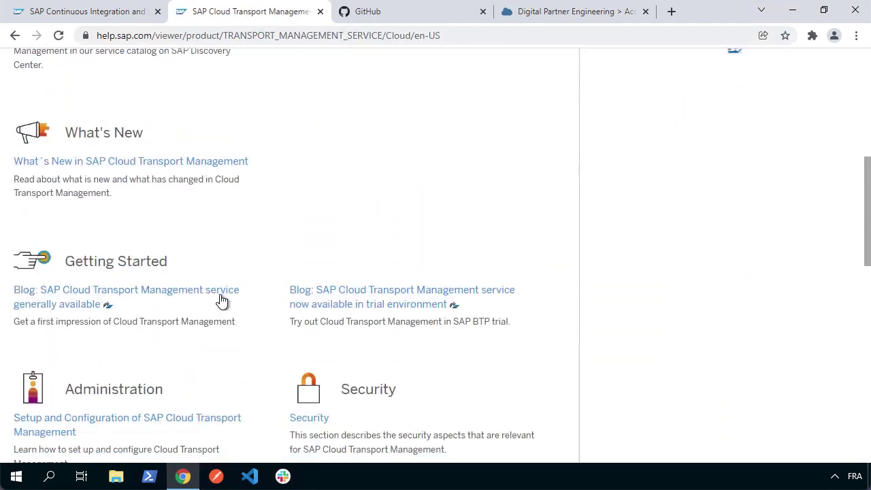
pyautogui.scroll(6, 221, 300)
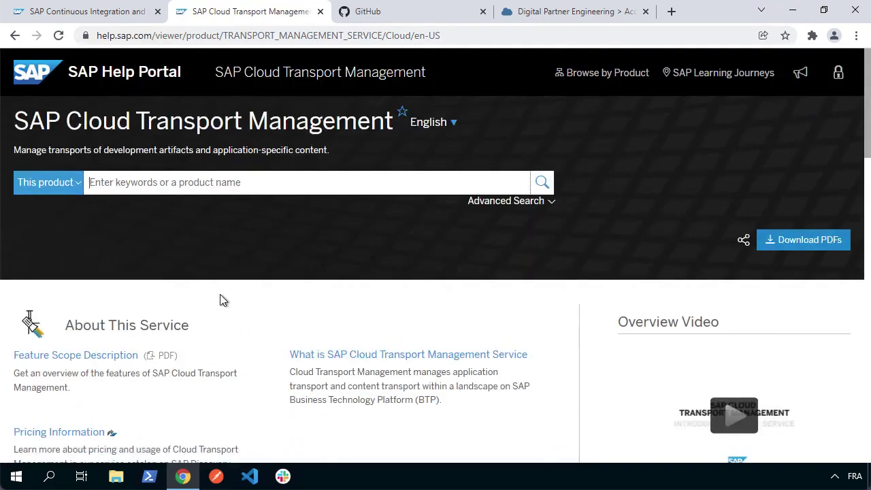
pyautogui.click(114, 71)
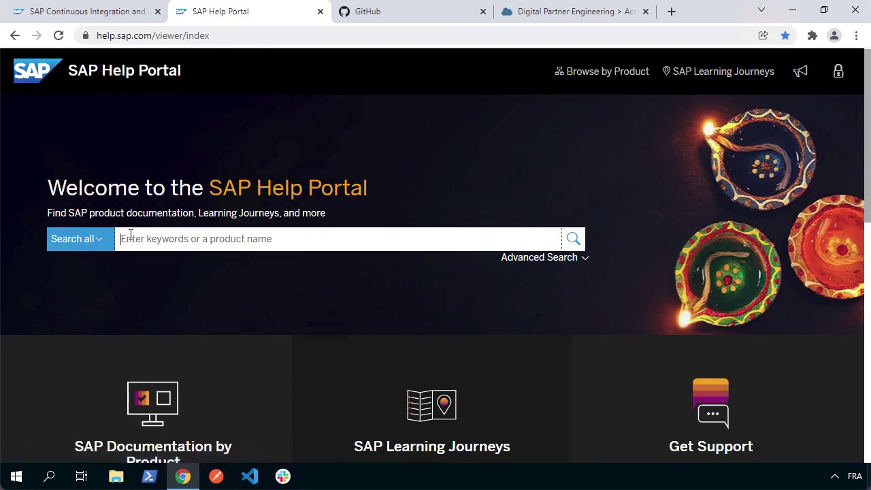
# Search 'alert not', review the SAP Alert Notification for SAP BTP documentation, then return home.
pyautogui.write('alert not')
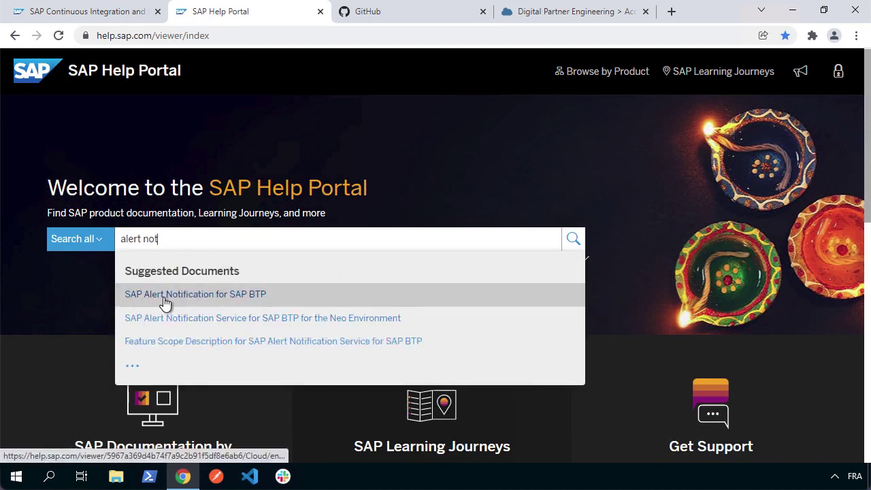
pyautogui.click(265, 298)
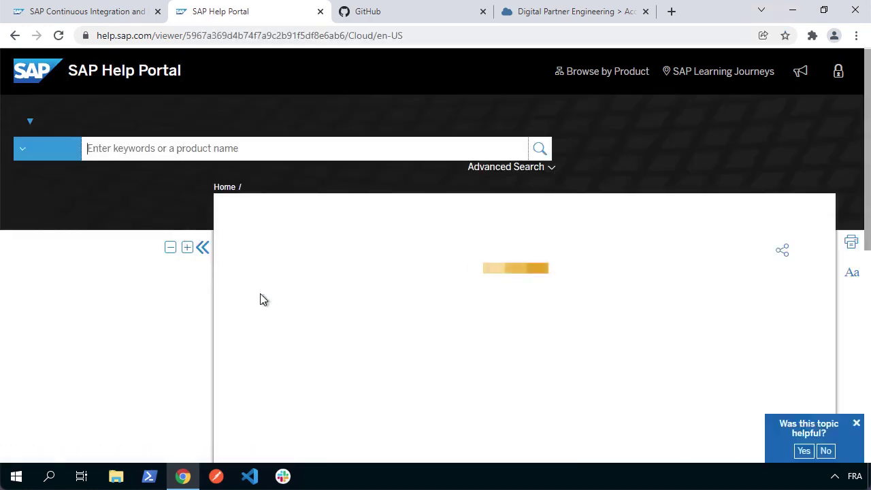
pyautogui.scroll(-2, 261, 294)
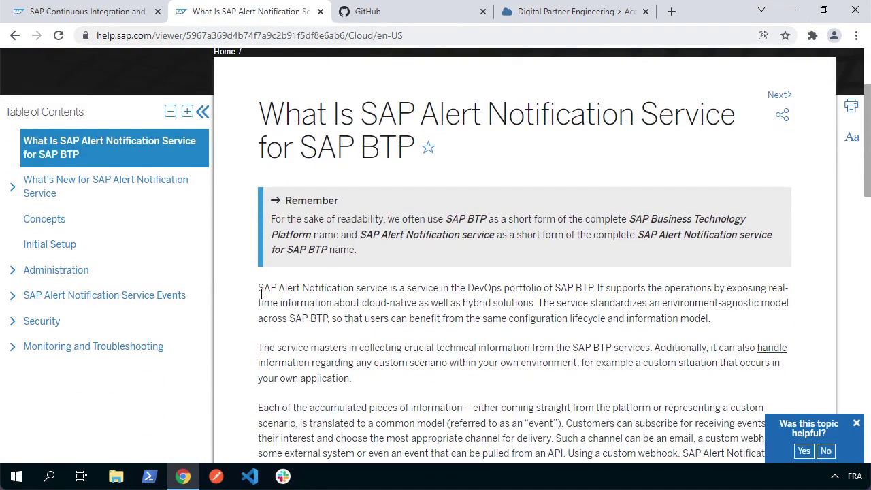
pyautogui.scroll(2, 261, 296)
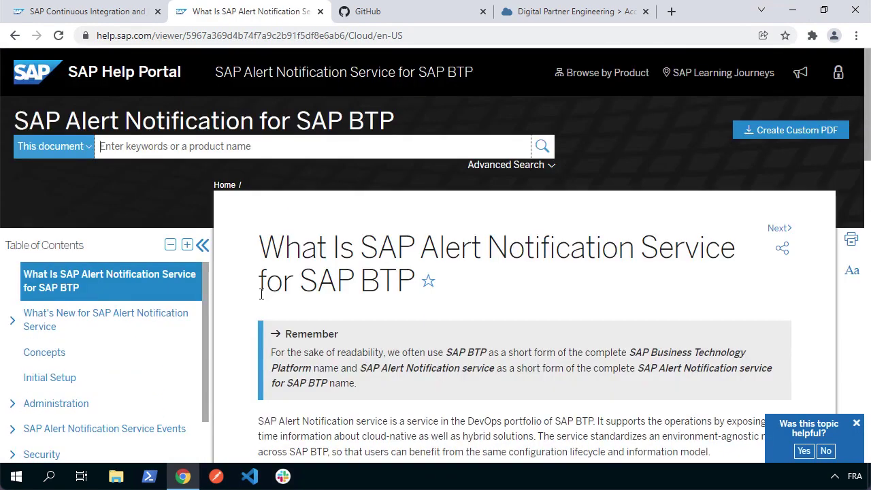
pyautogui.click(121, 76)
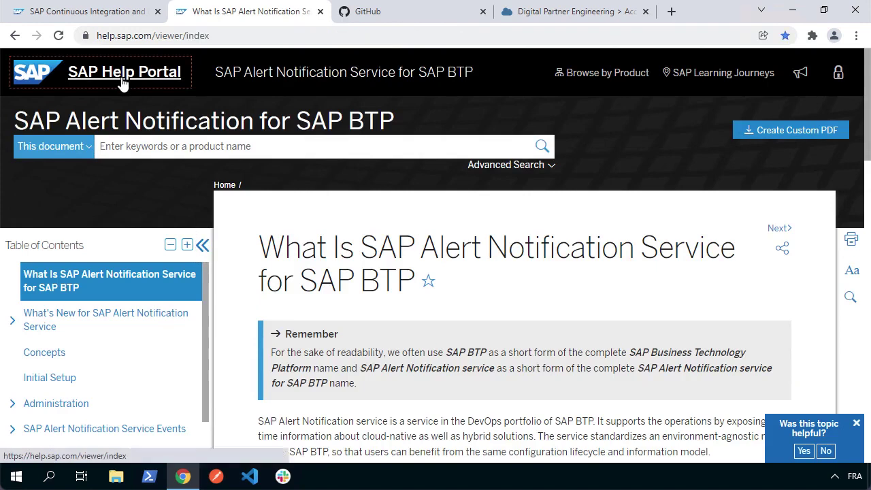
# Review the SAP Automation Pilot product page, then switch to the Digital Partner Engineering cockpit tab.
pyautogui.click(138, 243)
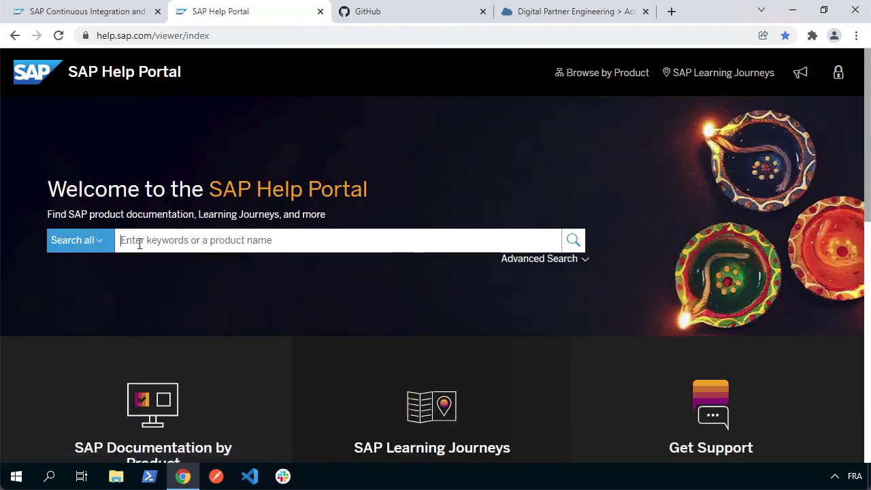
pyautogui.write('automation pilot')
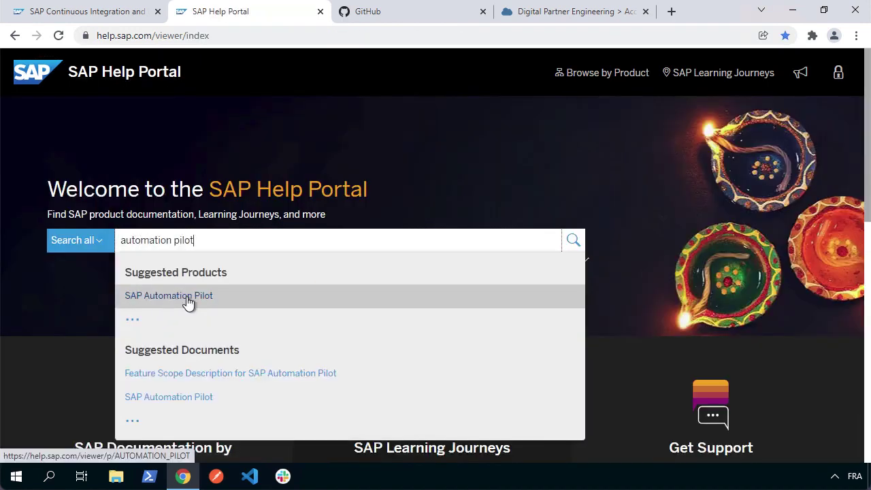
pyautogui.click(187, 299)
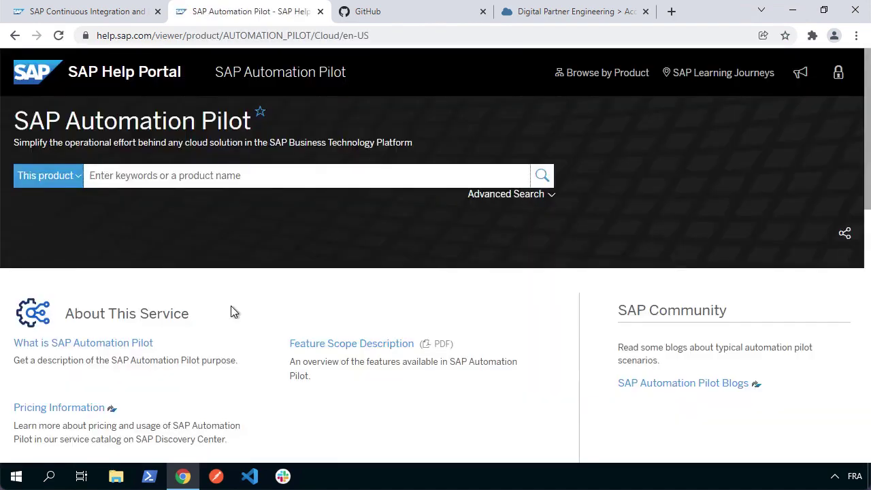
pyautogui.scroll(-3, 231, 312)
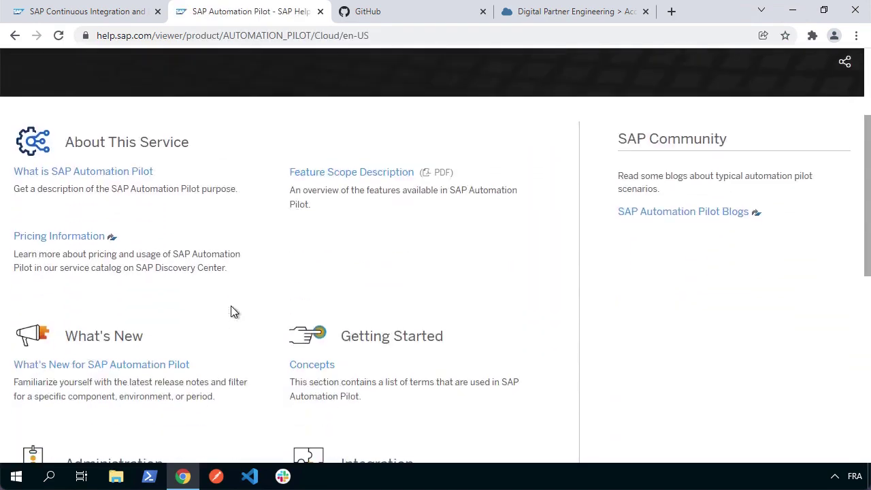
pyautogui.scroll(3, 231, 311)
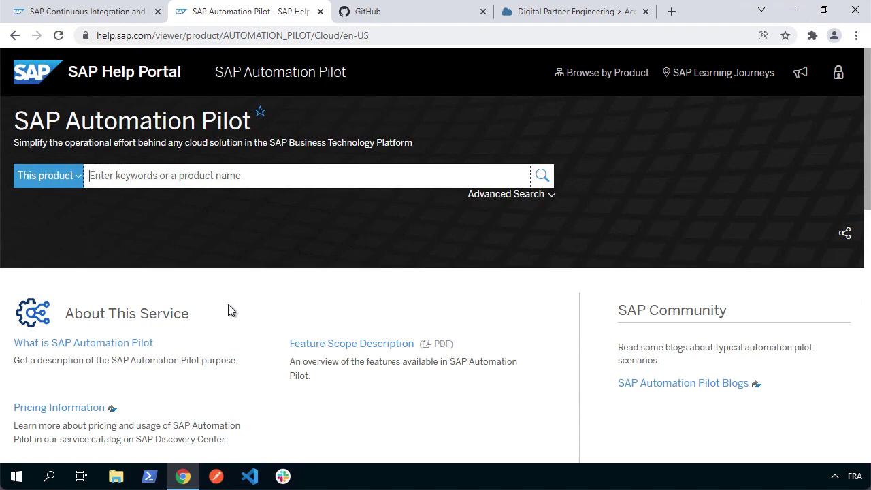
pyautogui.click(584, 12)
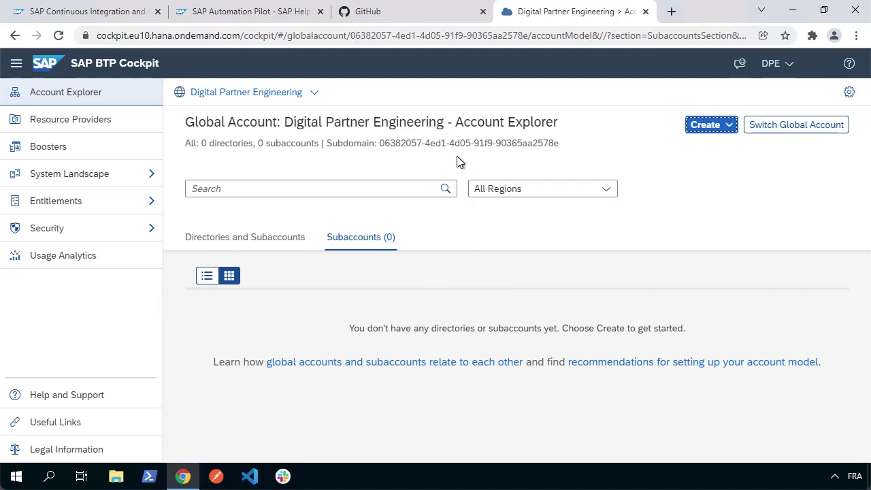
# Open Entitlements > Service Assignments to list the global account's 36 available services.
pyautogui.click(107, 204)
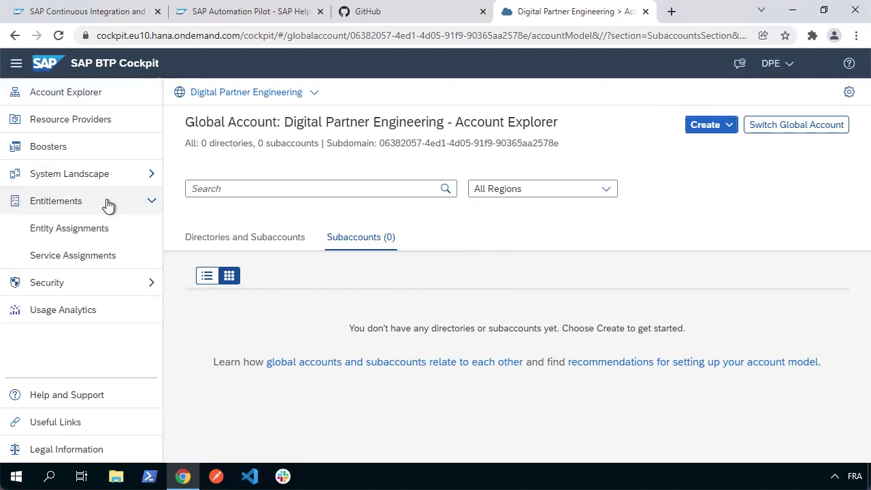
pyautogui.click(88, 258)
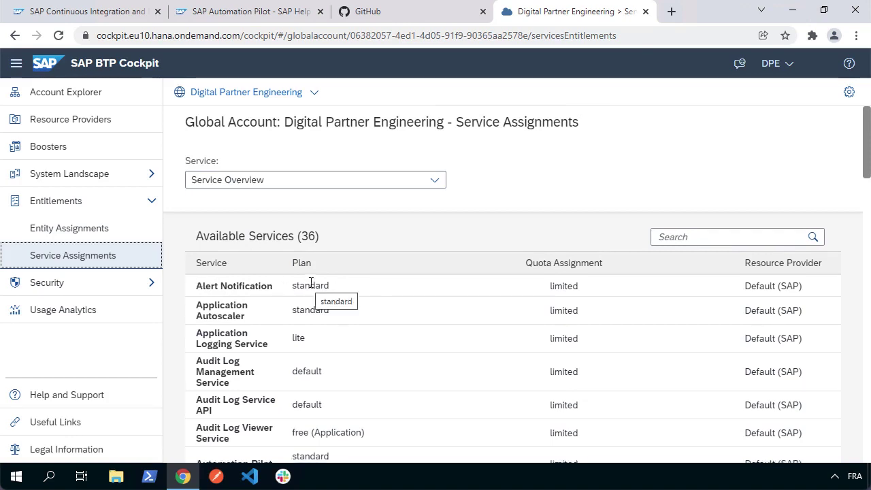
# Filter Available Services by 'transpo', then 'delivery', then 'pilot' to check each service's entitlement.
pyautogui.click(690, 239)
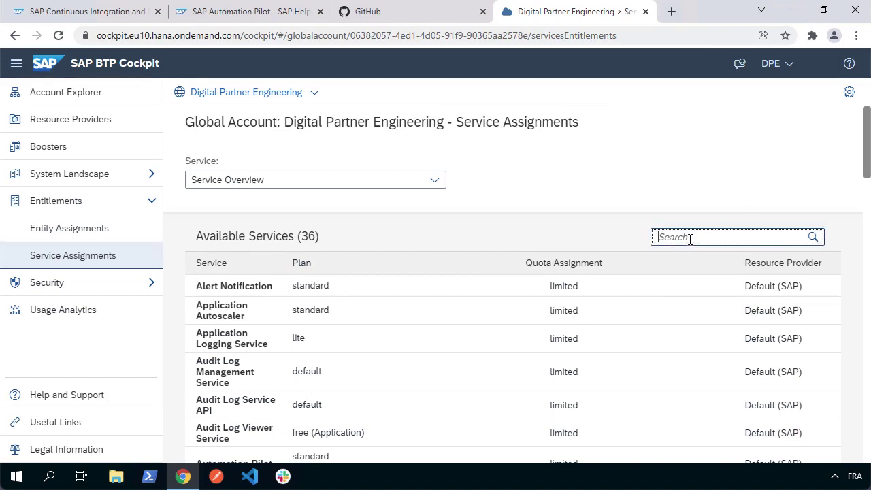
pyautogui.write('transpo')
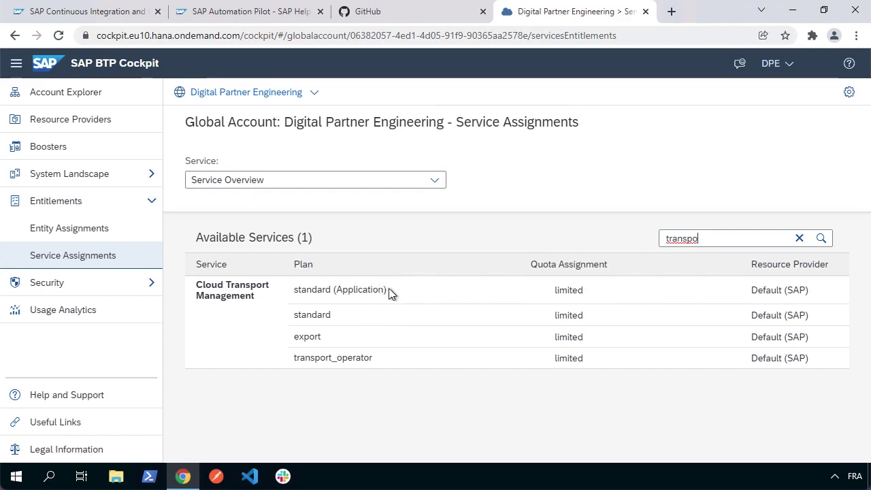
pyautogui.moveTo(715, 241); pyautogui.dragTo(646, 243)
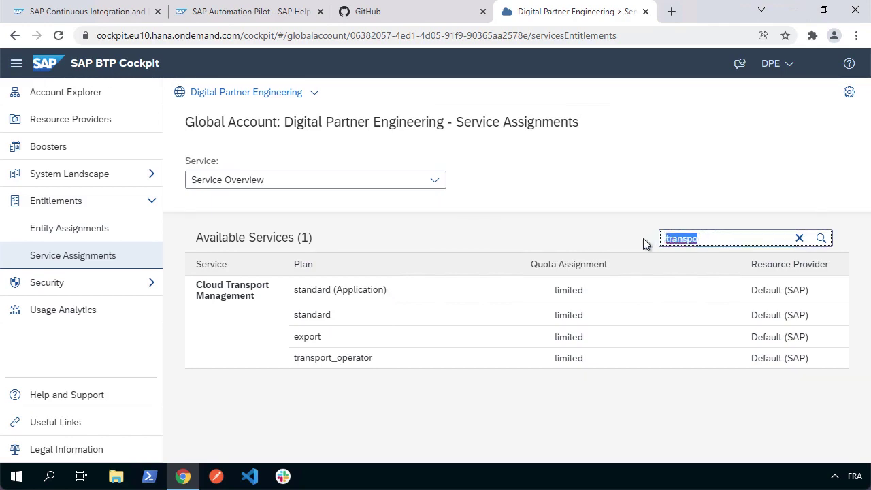
pyautogui.write('delivery')
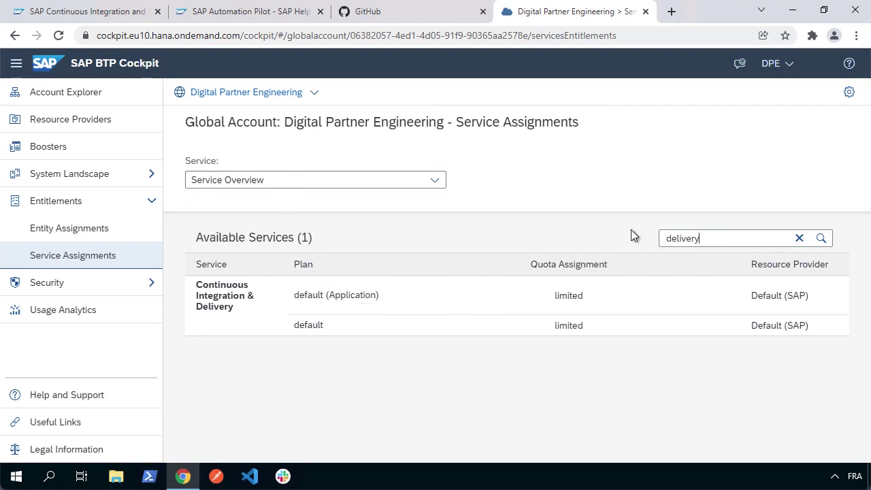
pyautogui.moveTo(714, 238); pyautogui.dragTo(662, 242)
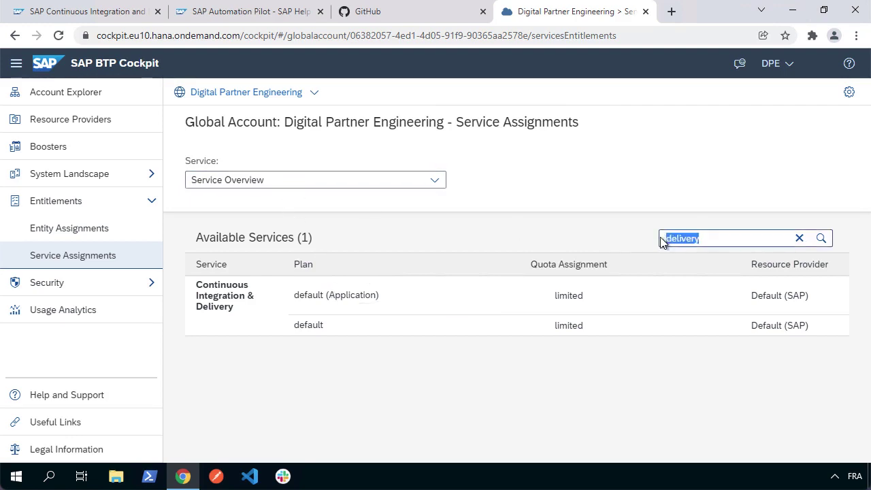
pyautogui.write('pilot')
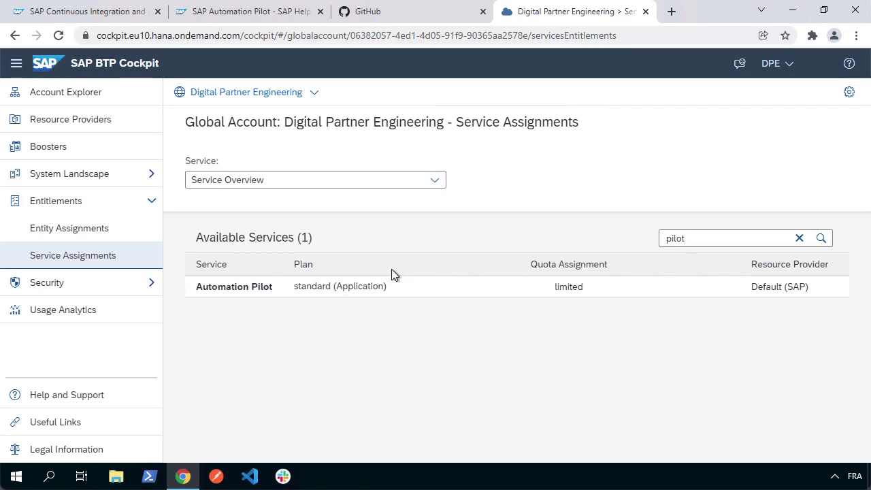
# Filter the service list by 'runtime', then by 'hana' to show the three HANA services.
pyautogui.press('BackSpace')
pyautogui.press('BackSpace')
pyautogui.press('BackSpace')
pyautogui.press('BackSpace')
pyautogui.press('BackSpace')
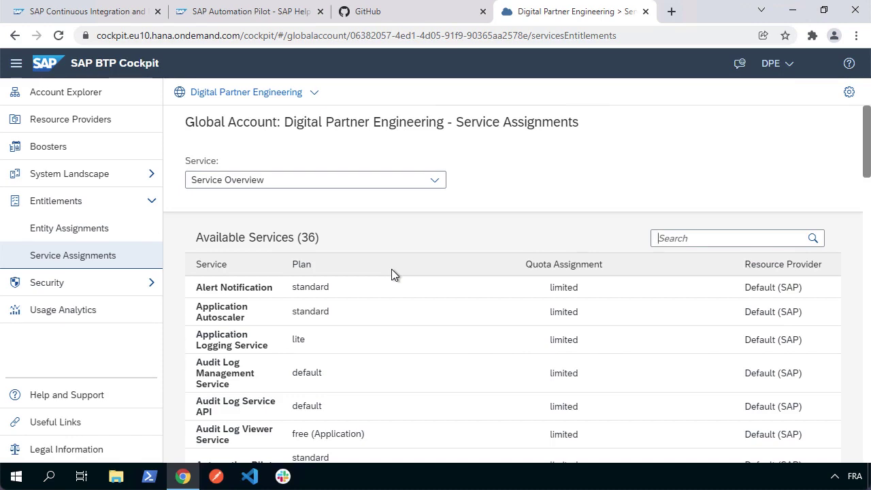
pyautogui.write('runtime')
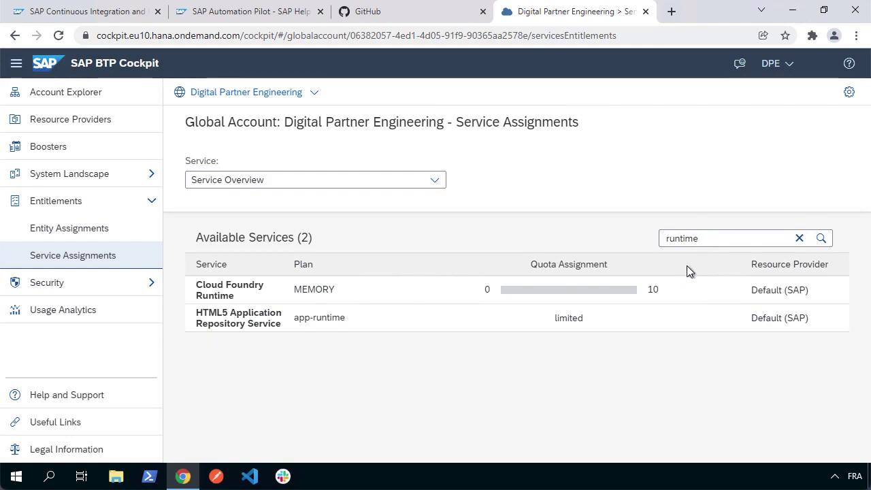
pyautogui.press('BackSpace')
pyautogui.press('BackSpace')
pyautogui.press('BackSpace')
pyautogui.press('BackSpace')
pyautogui.press('BackSpace')
pyautogui.press('BackSpace')
pyautogui.press('BackSpace')
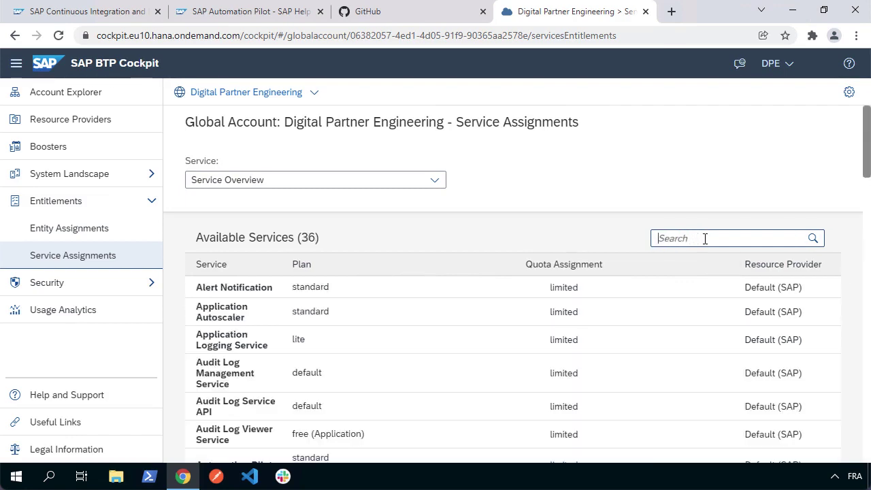
pyautogui.write('hana')
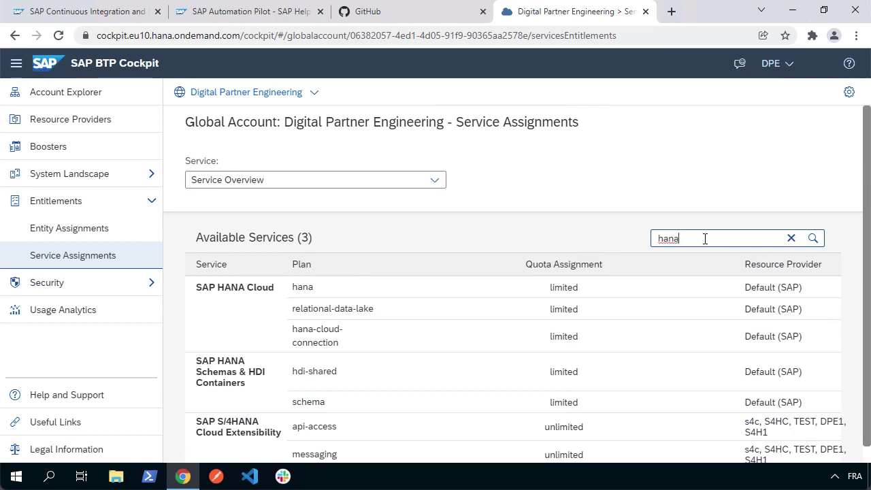